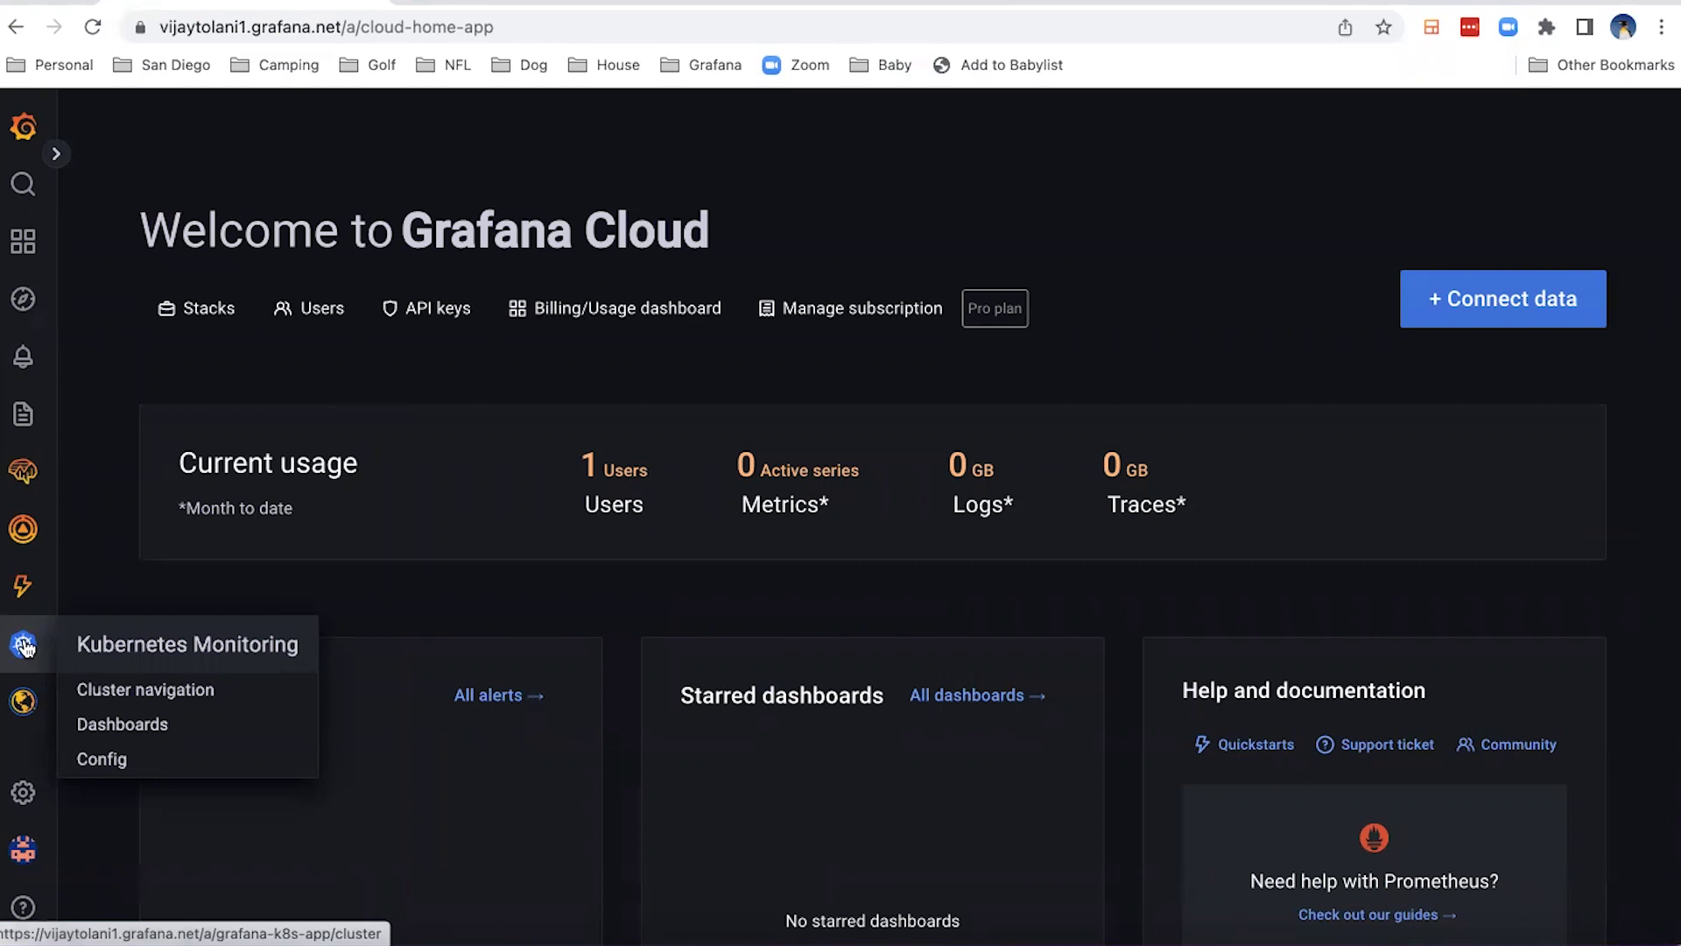
# - Install the pre-built Kubernetes dashboards and alert rules from Cluster navigation, then show the agent configuration instructions
pyautogui.click(24, 645)
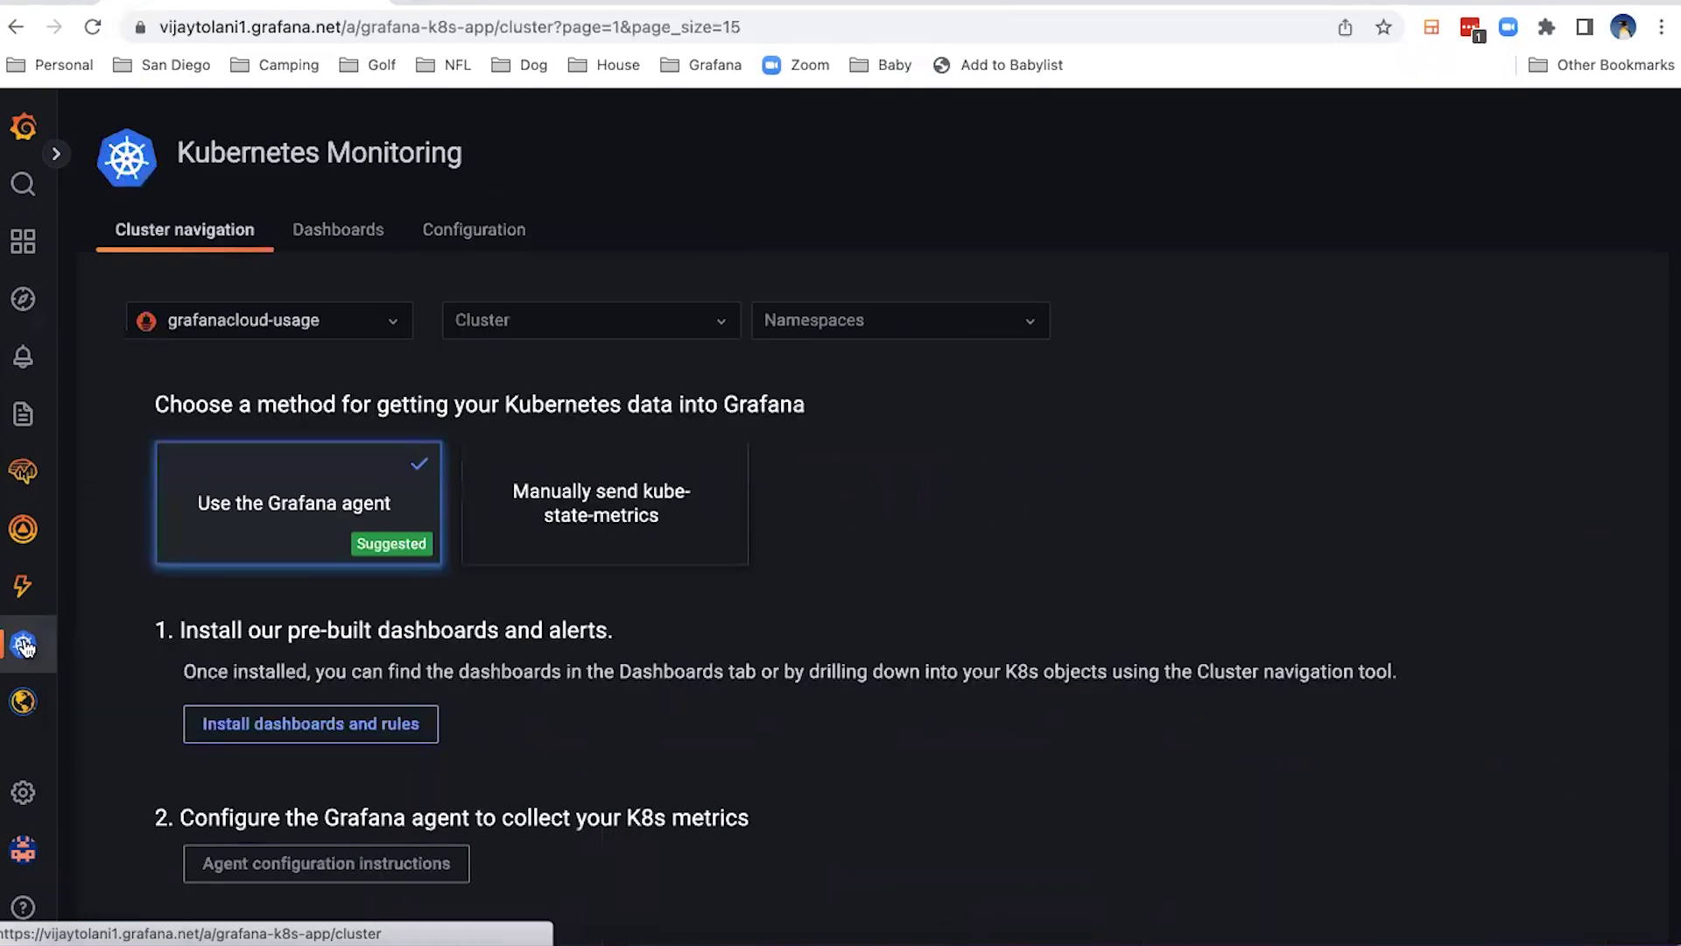
pyautogui.click(389, 739)
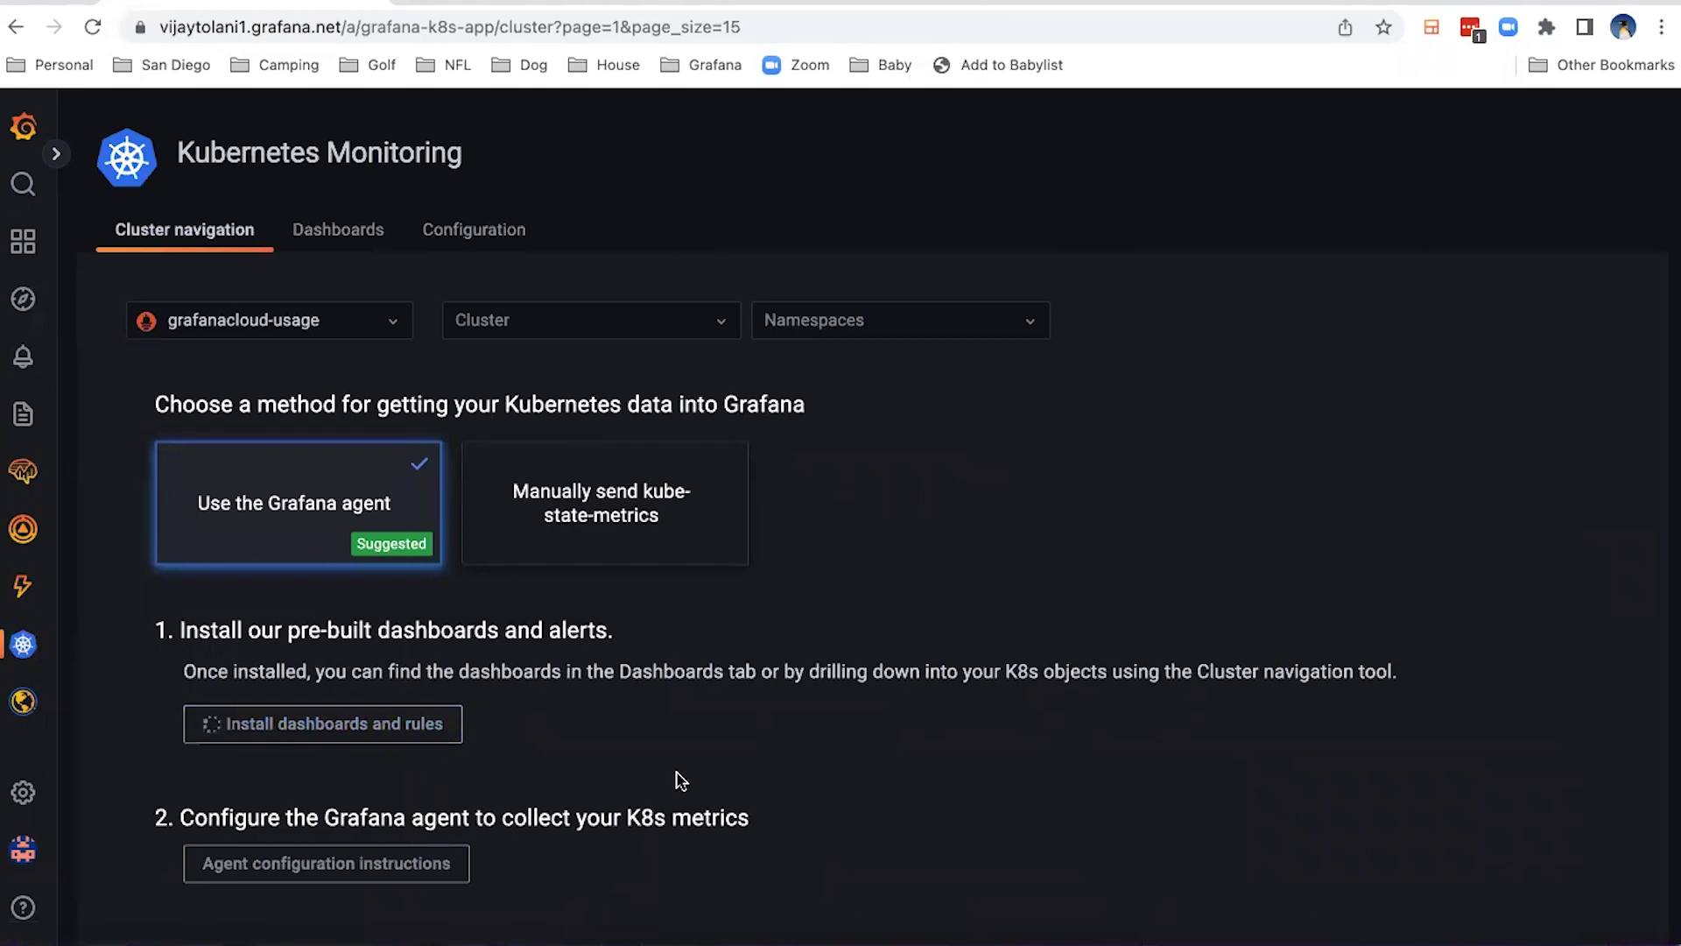
pyautogui.click(439, 917)
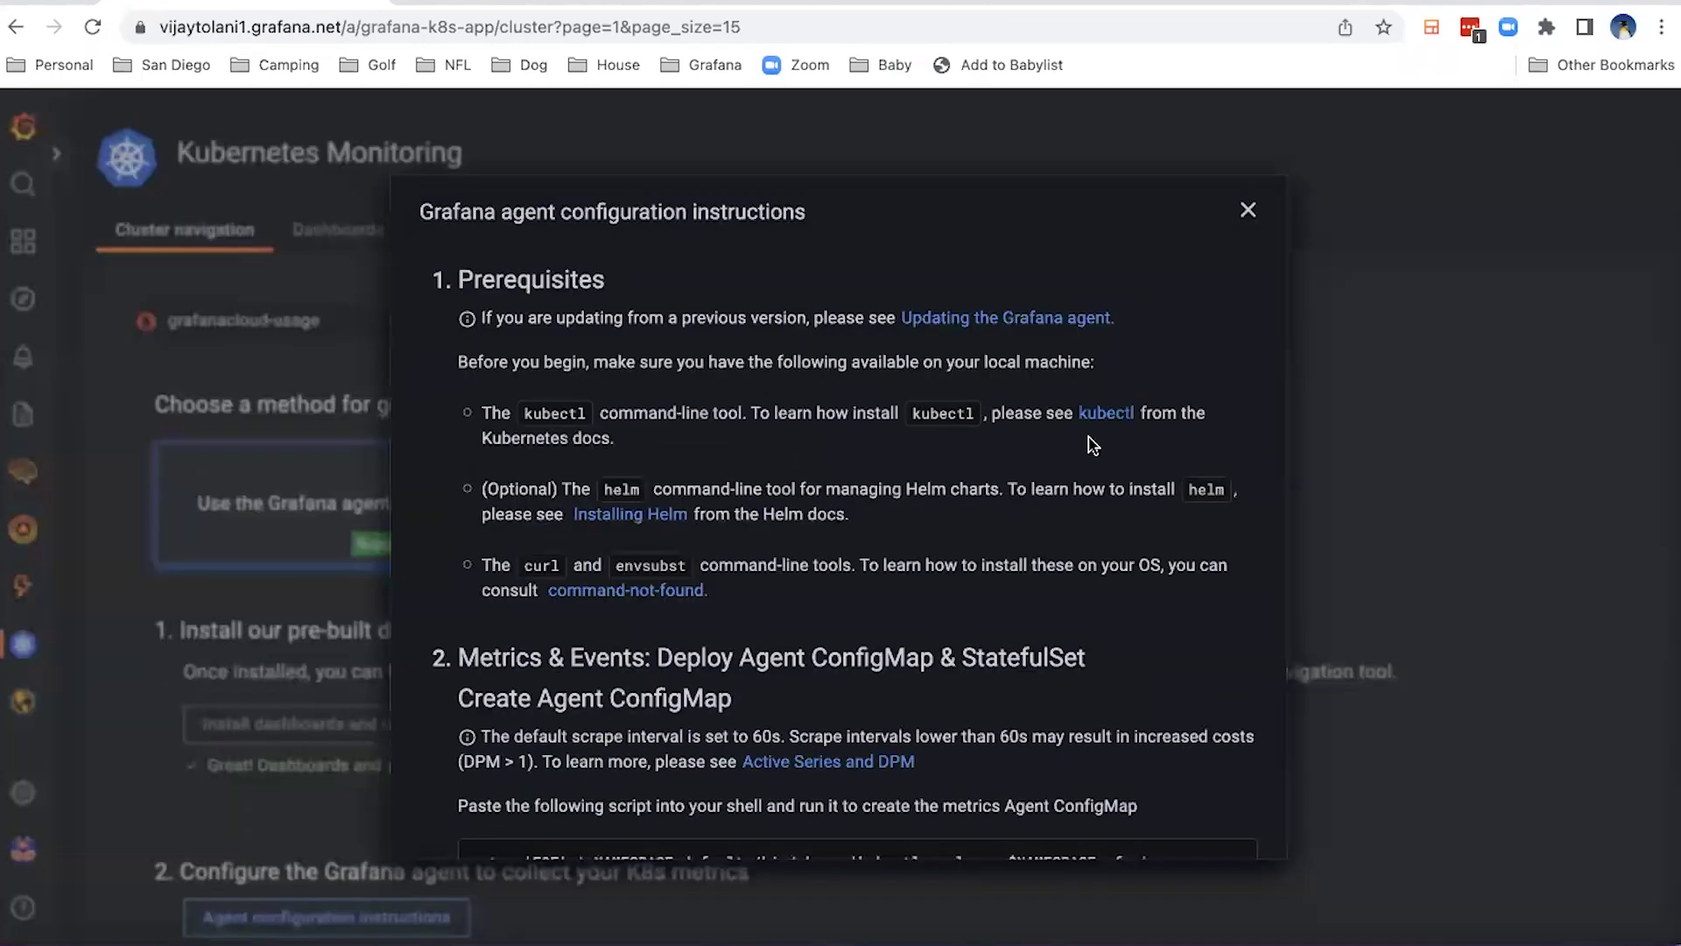
pyautogui.scroll(-2, 1089, 444)
pyautogui.scroll(-1, 1088, 444)
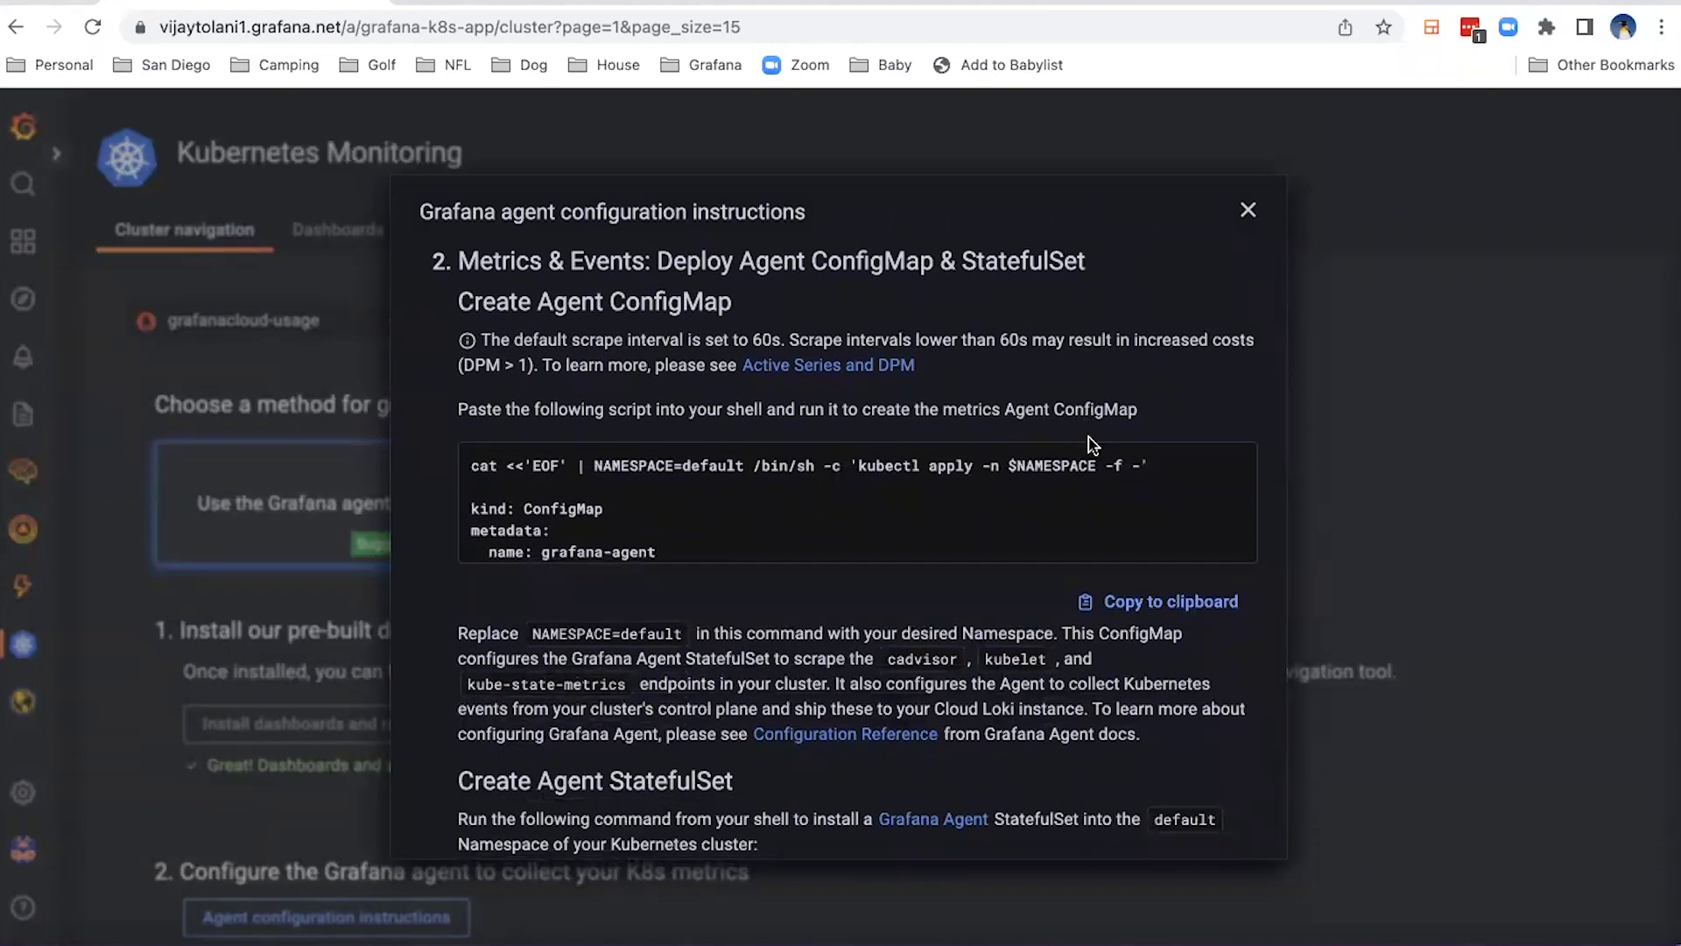
pyautogui.scroll(-3, 1087, 444)
pyautogui.scroll(-3, 1087, 444)
pyautogui.scroll(-3, 1088, 444)
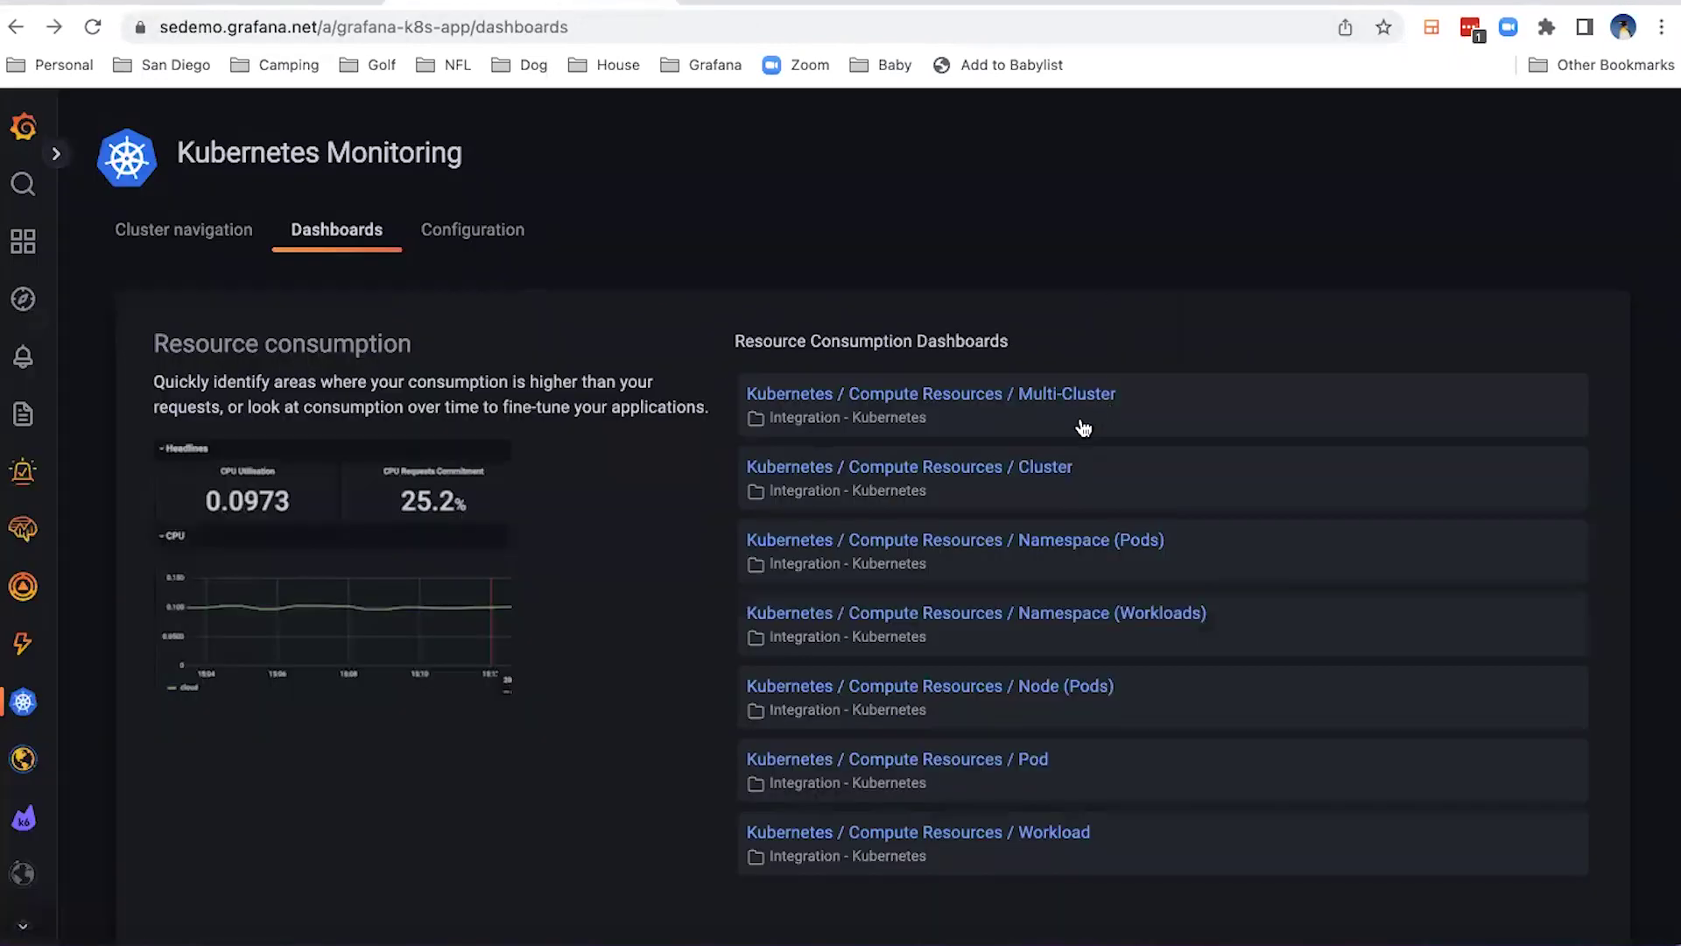
# - View the 'Kubernetes / Compute Resources / Cluster' dashboard
pyautogui.click(1049, 473)
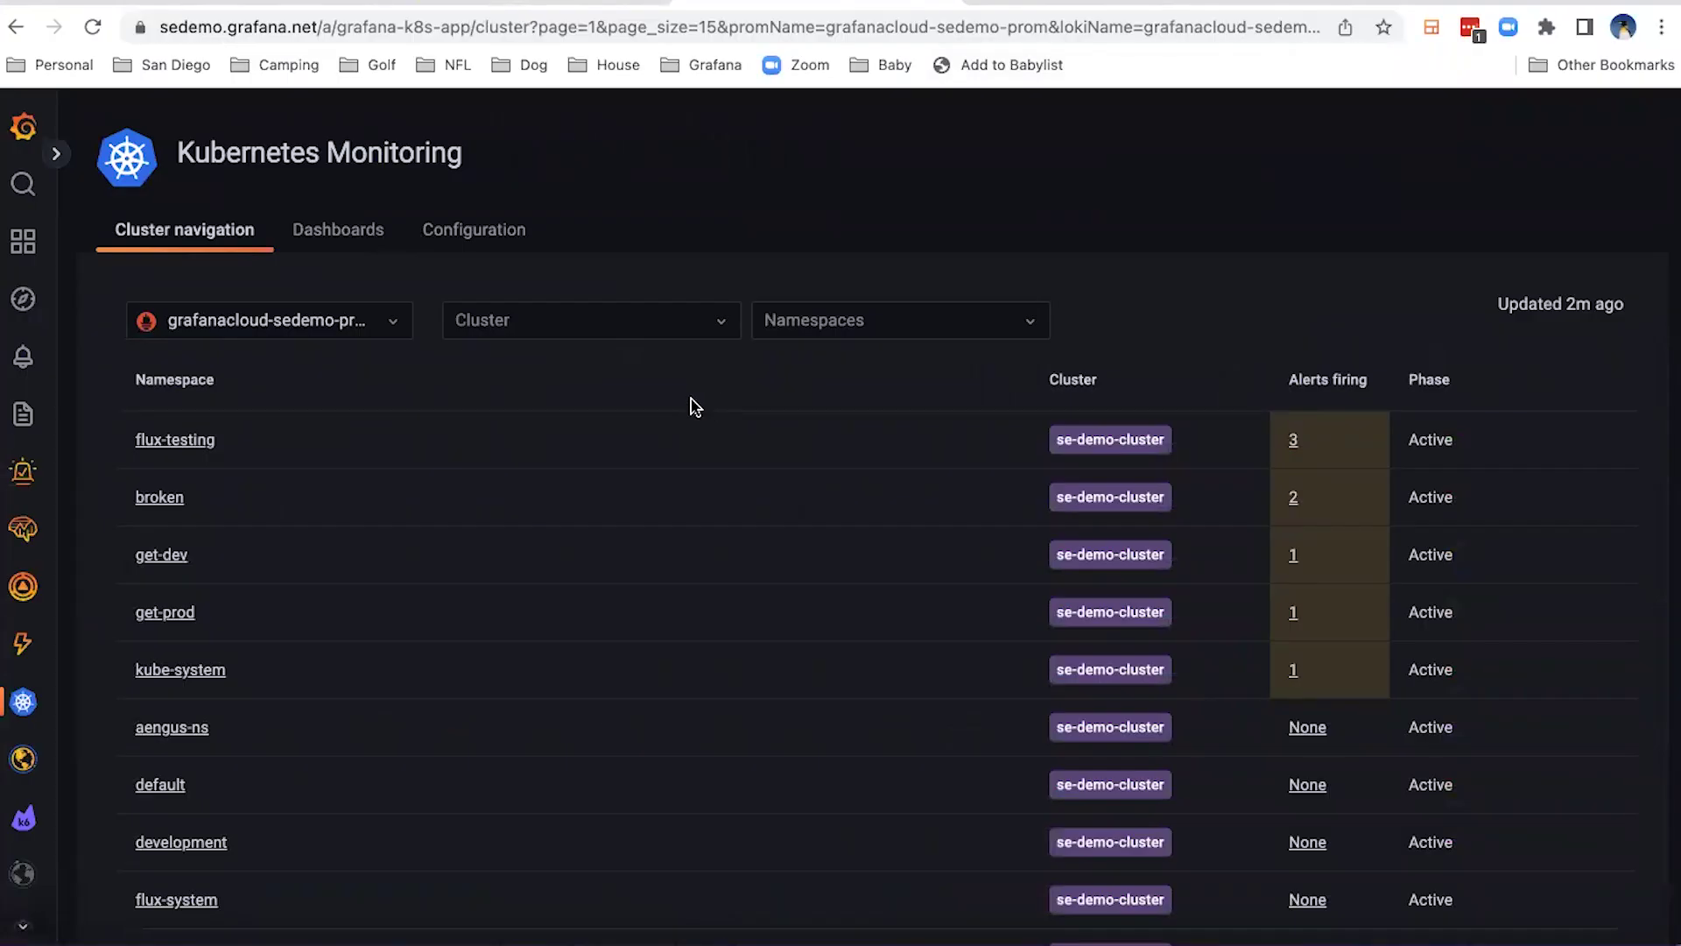
# - Drill from the broken namespace through the nginx-crashing workload to its pod details
pyautogui.click(173, 501)
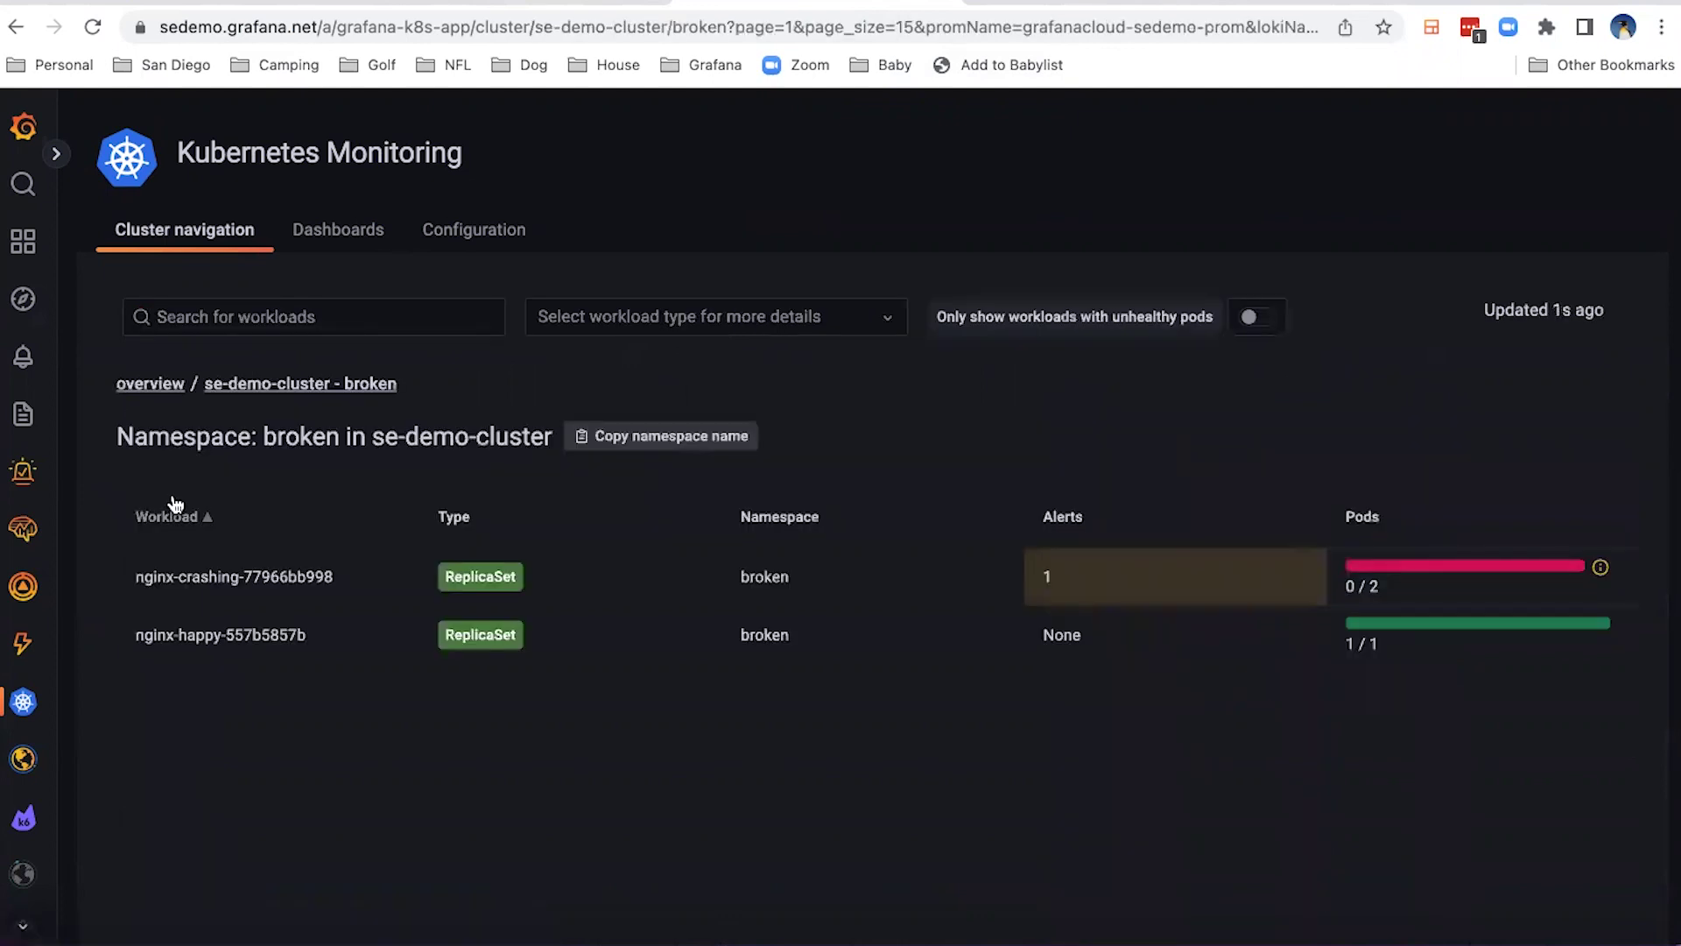
pyautogui.click(273, 592)
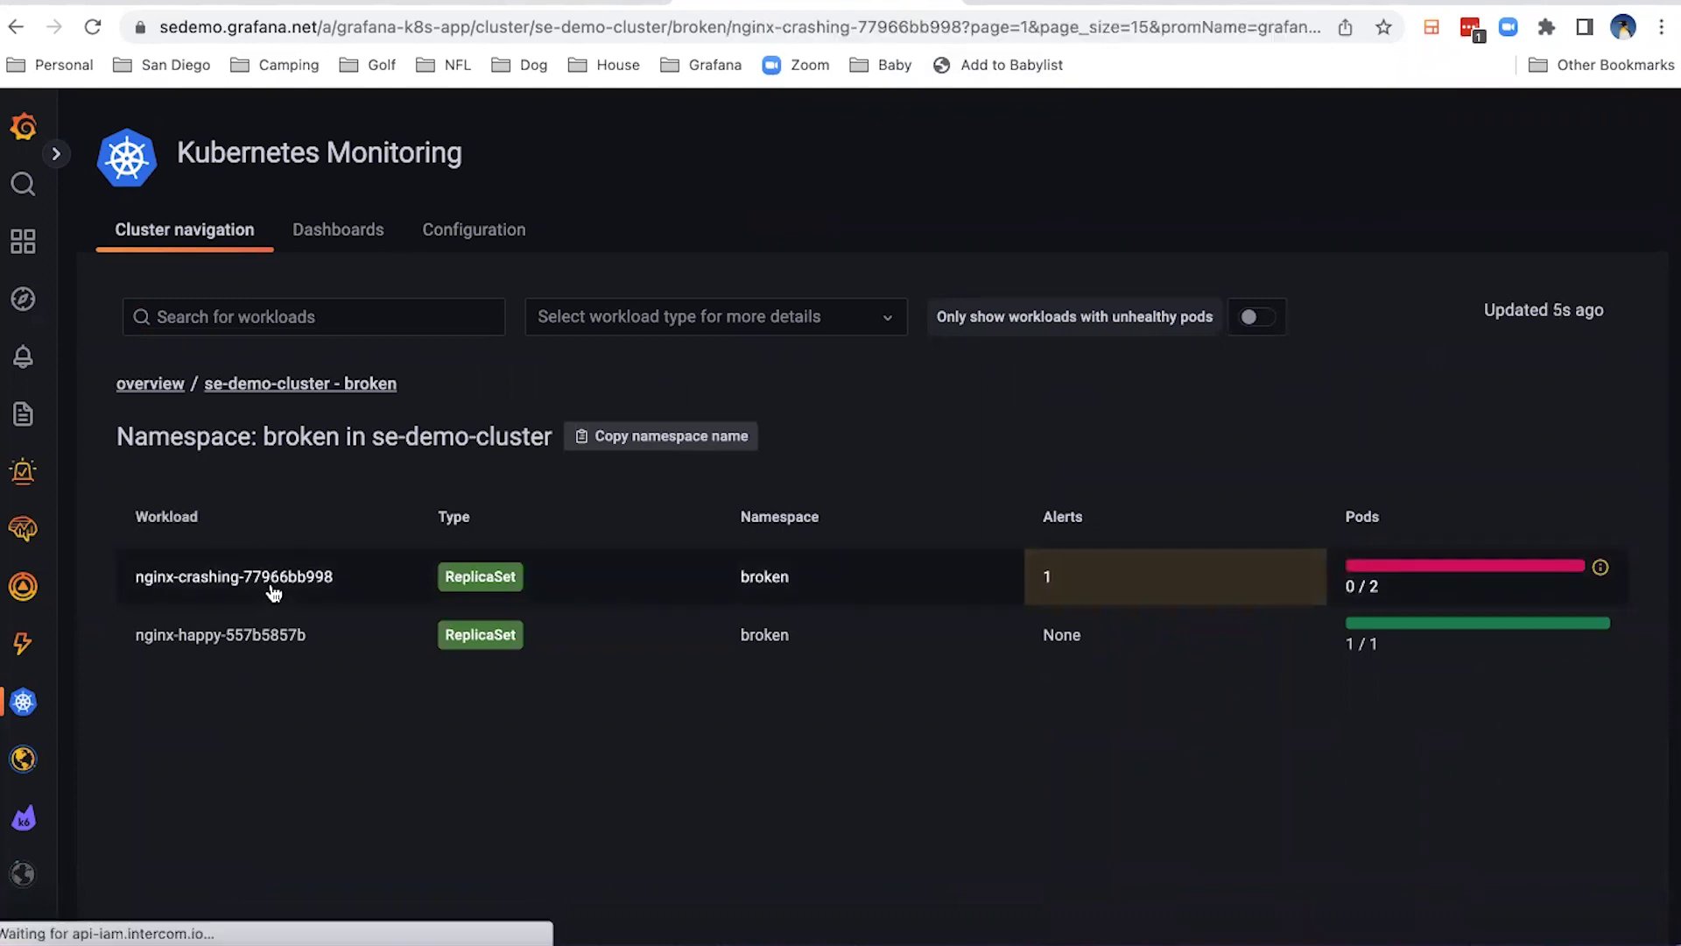
pyautogui.click(259, 574)
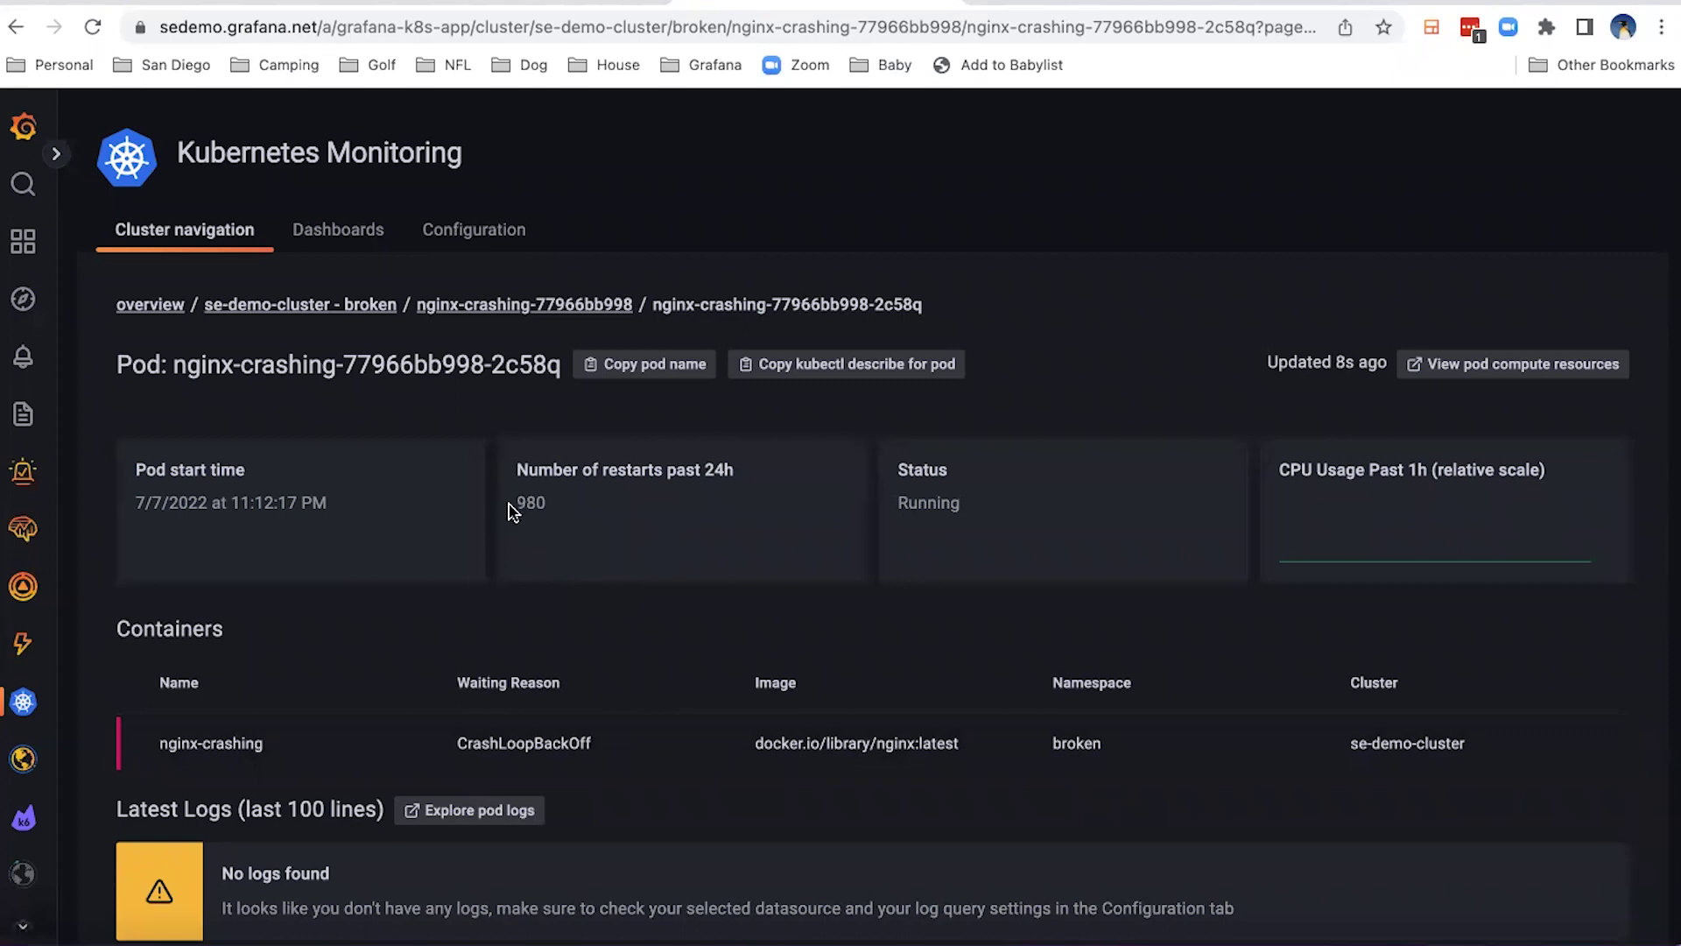
# - Drill from the namespace overview into development, the carts-5c9bcb9b88 workload and pod carts-5c9bcb9b88-wv8pl
pyautogui.click(150, 306)
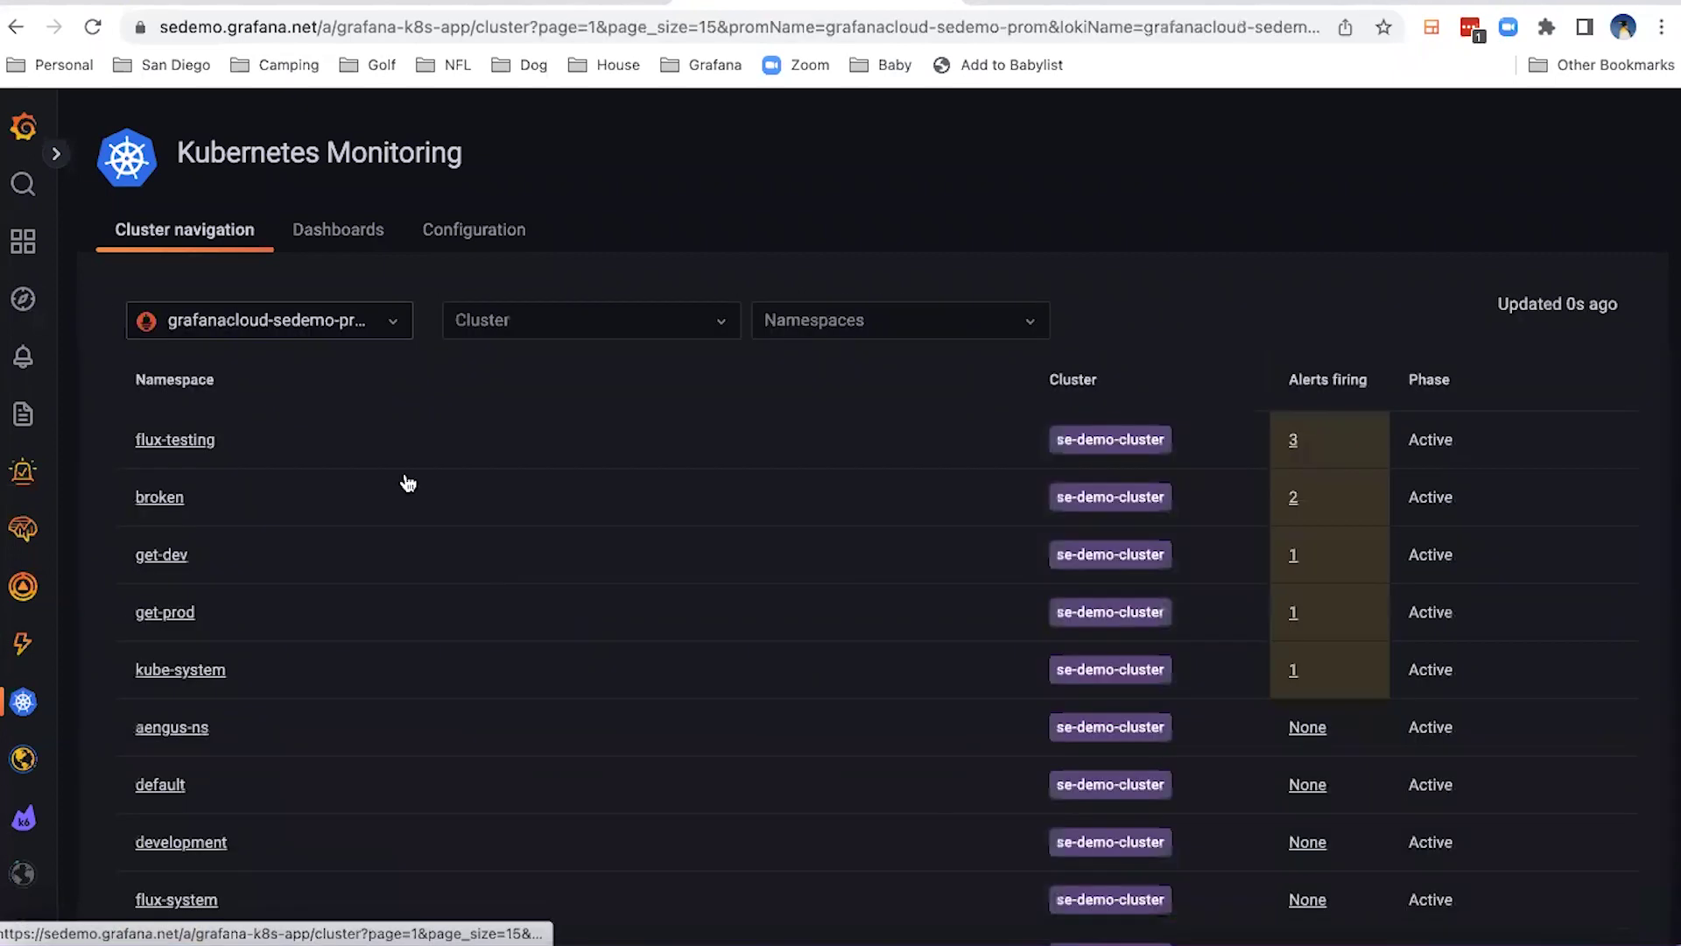
pyautogui.click(211, 842)
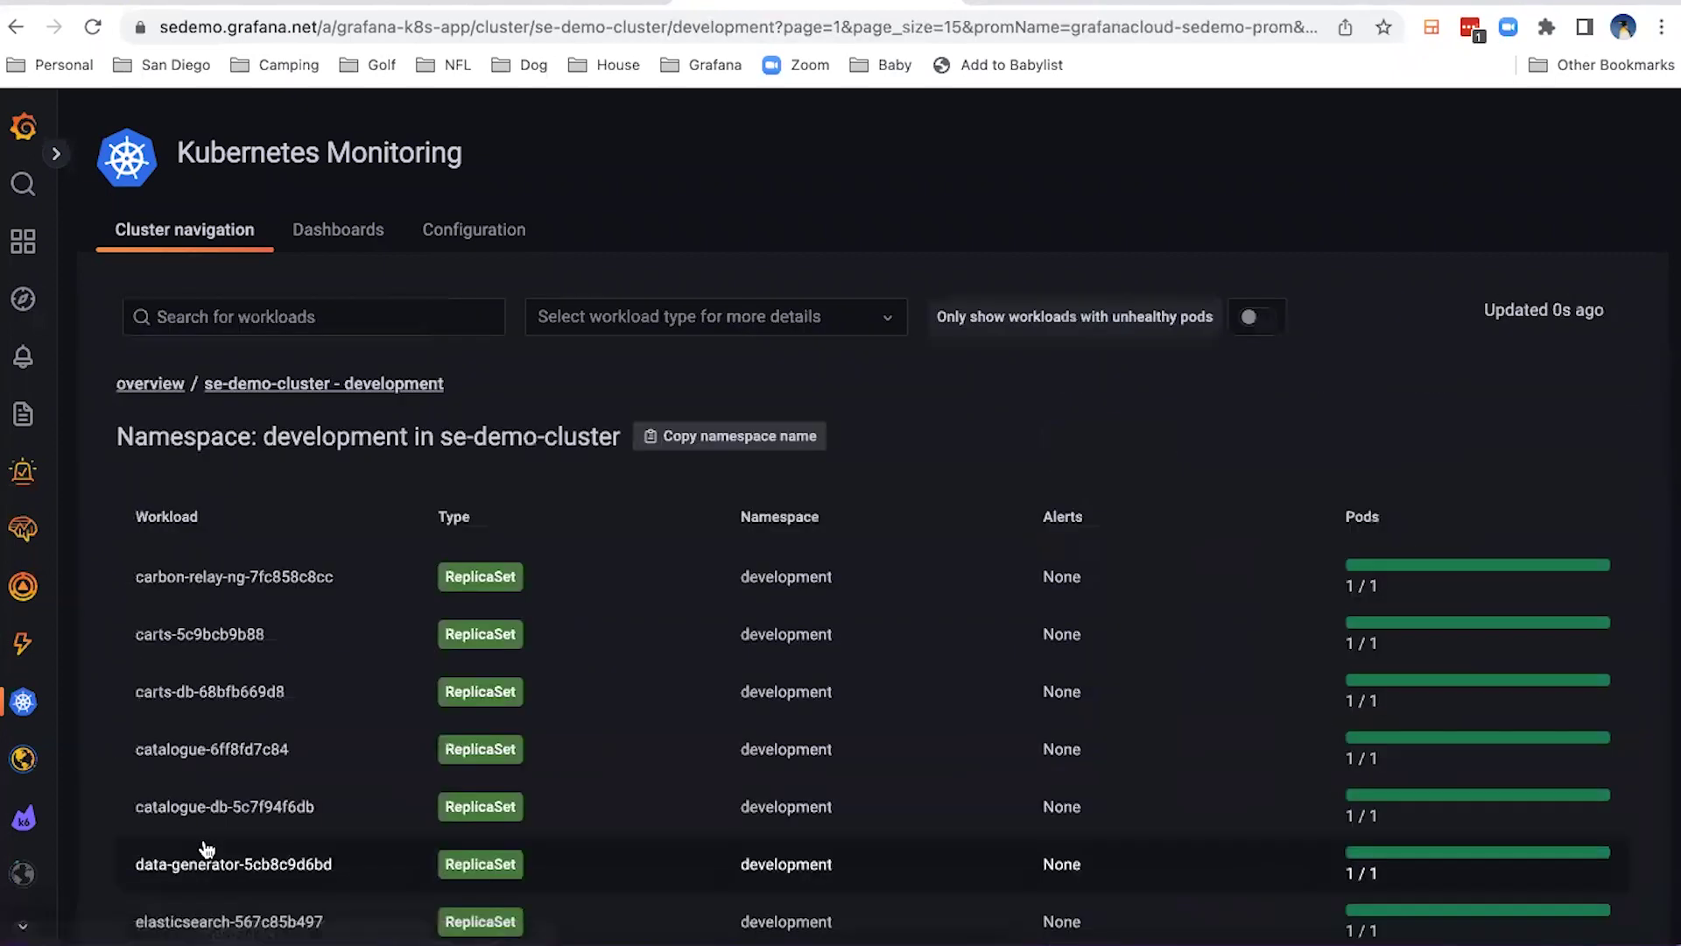
pyautogui.click(207, 640)
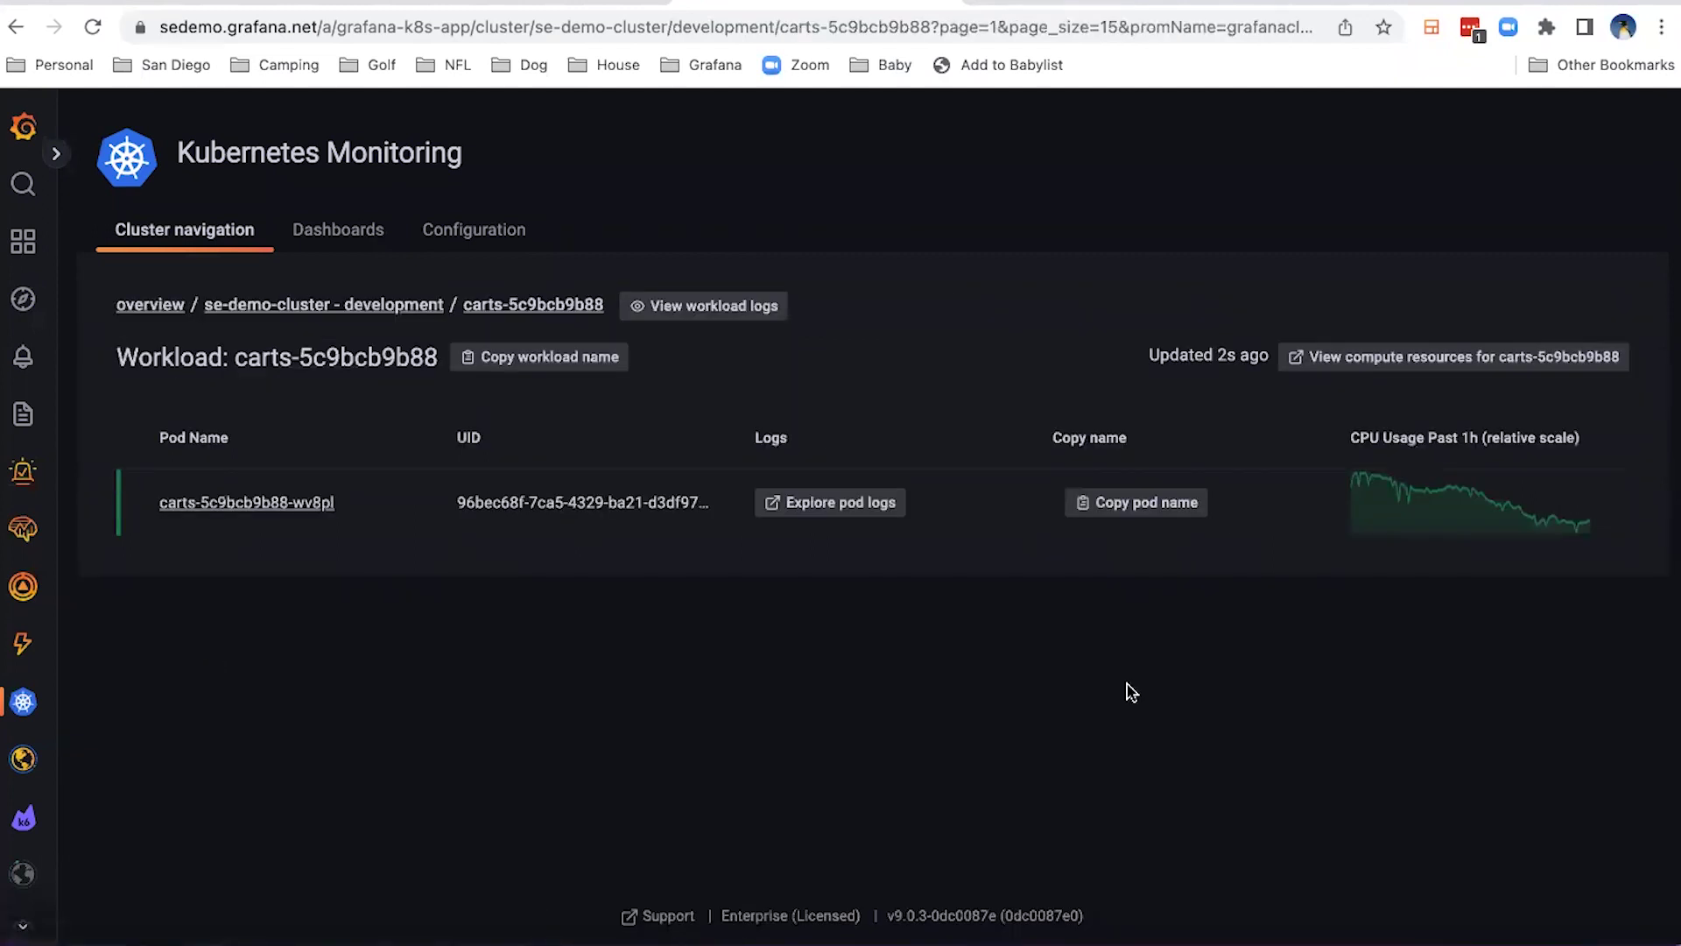
pyautogui.click(275, 507)
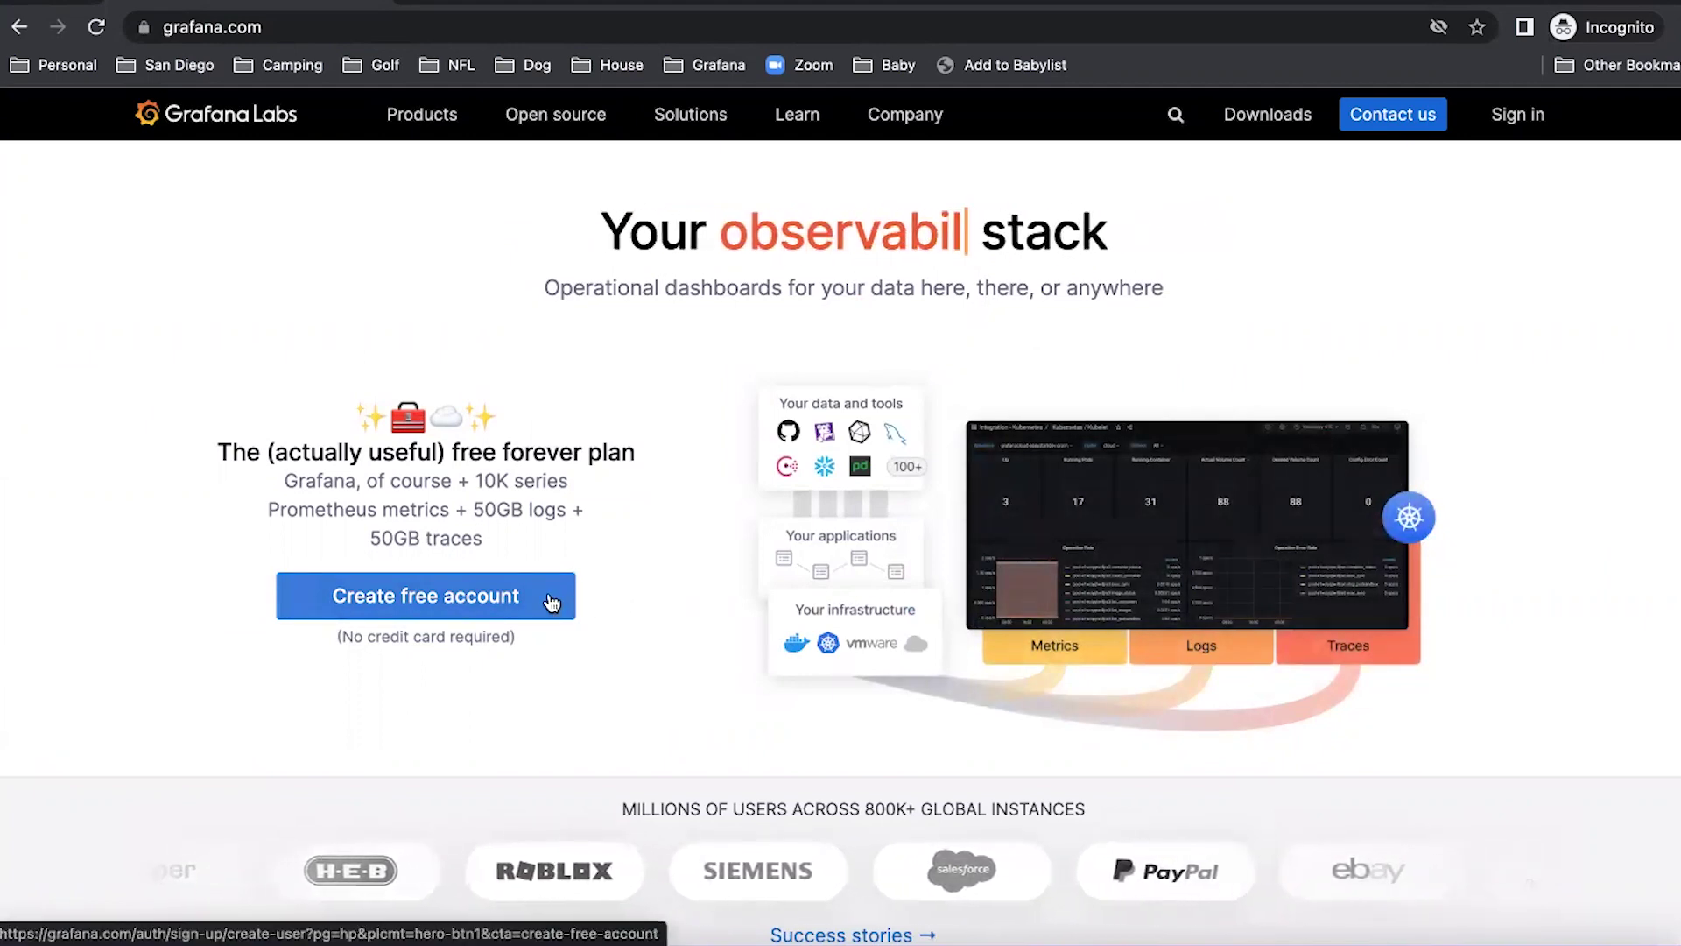
# - Choose 'Create free account' on the grafana.com home page
pyautogui.click(549, 602)
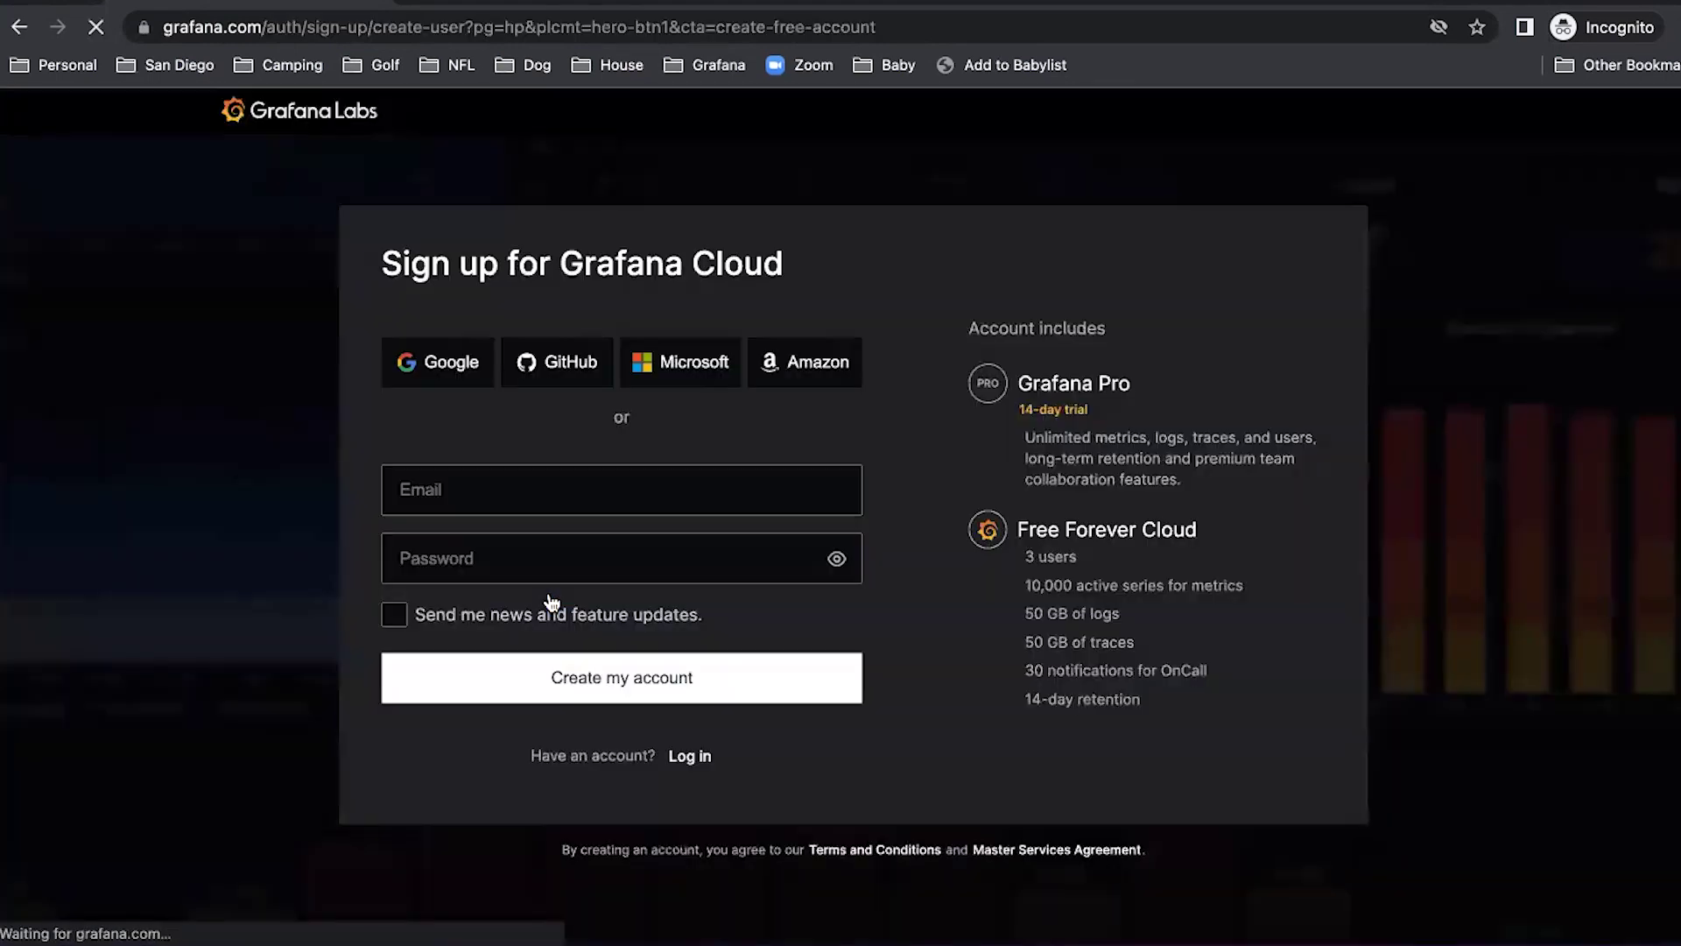